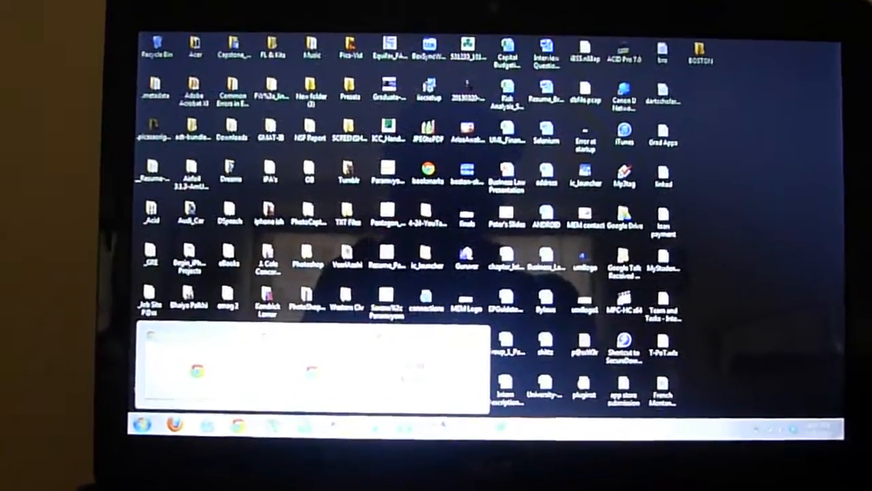
# Start a new browser tab for the 'boston sports logos png' image search
pyautogui.click(247, 431)
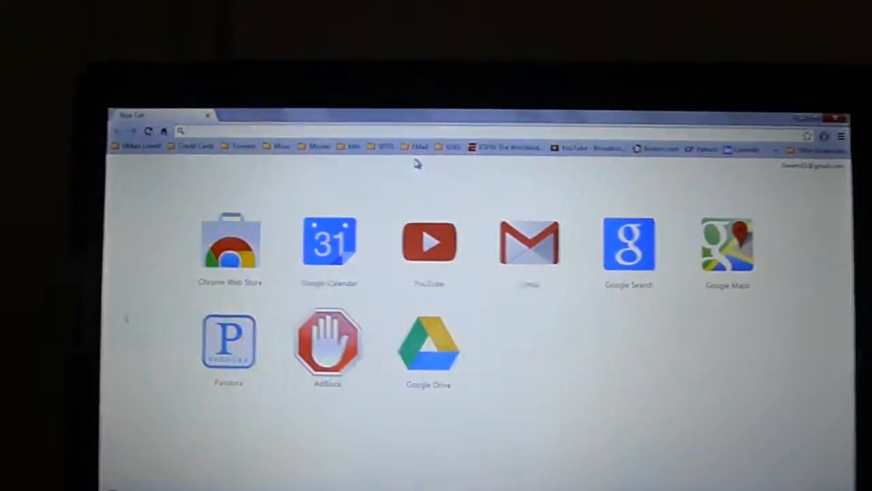
pyautogui.write('IMAG')
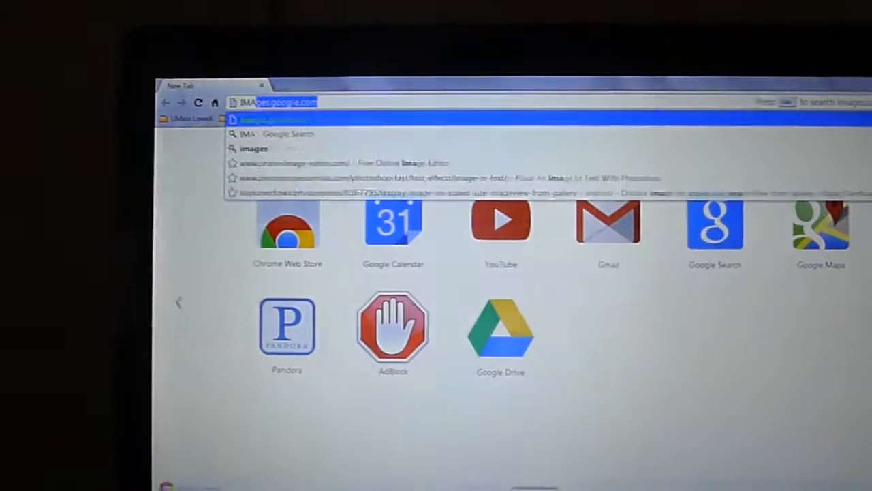
pyautogui.write('ES.')
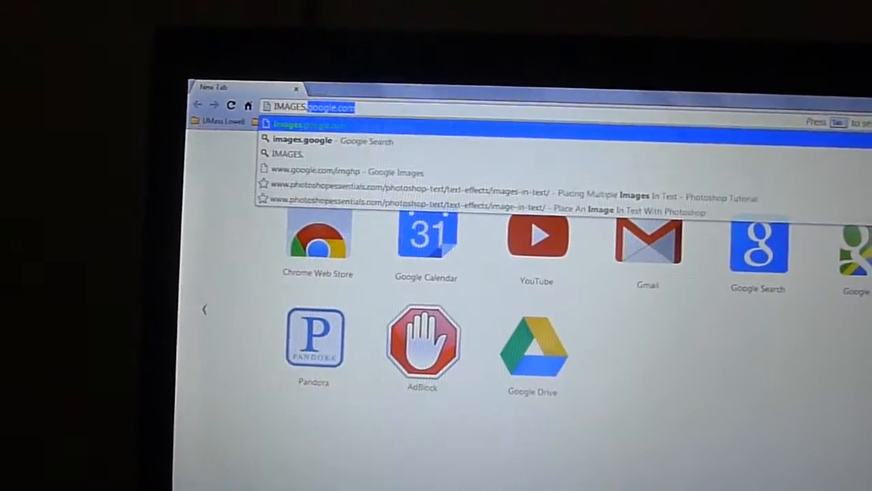
pyautogui.write('GOOGLE')
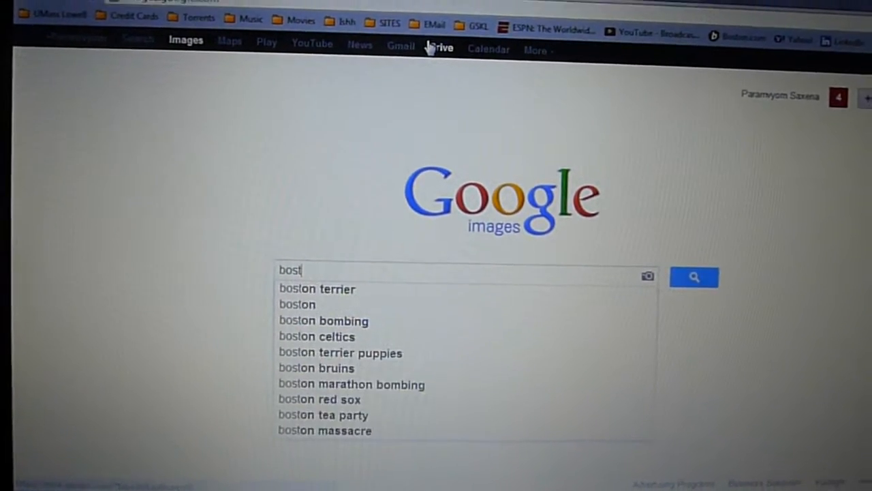
pyautogui.write('spor')
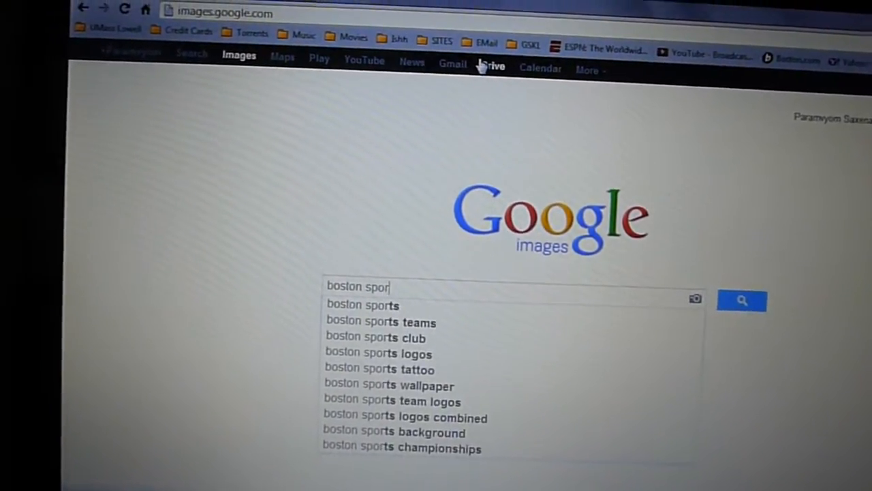
pyautogui.write('ts logos')
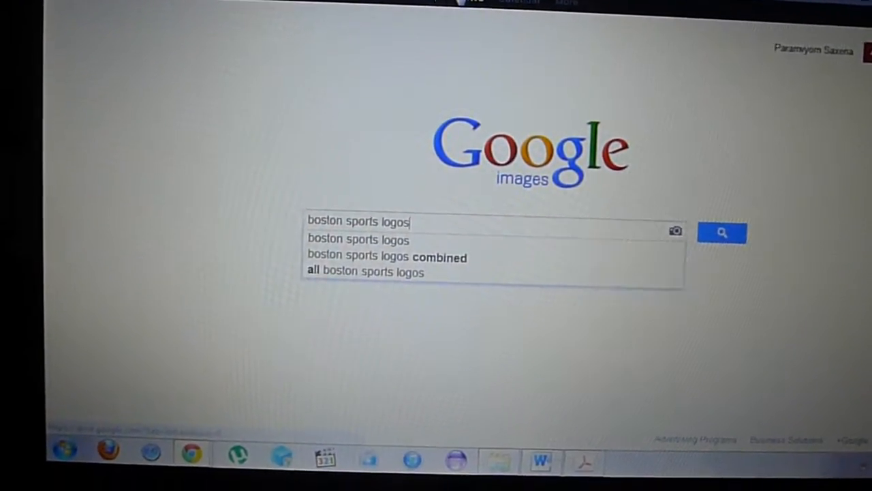
pyautogui.write(' png')
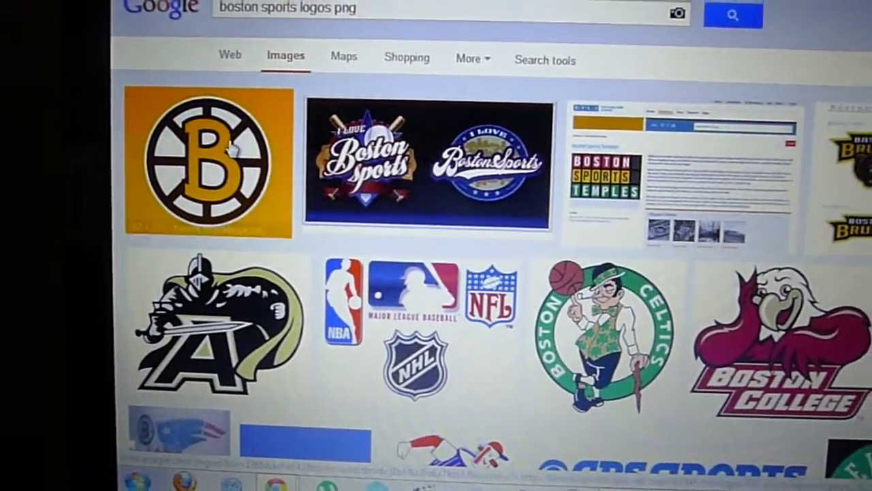
# Save the orange Bruins B logo preview to the Desktop as Boston-Bruins-Winter-Classic-Logo.png
pyautogui.click(232, 150)
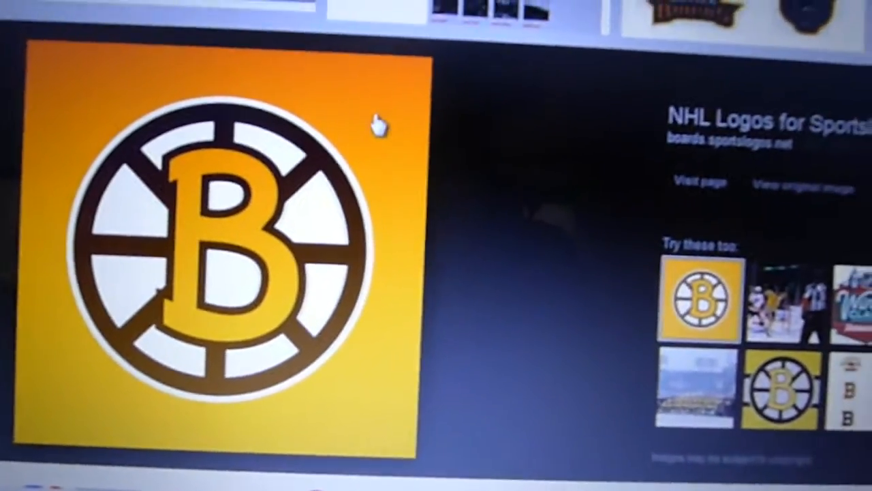
pyautogui.rightClick(368, 121)
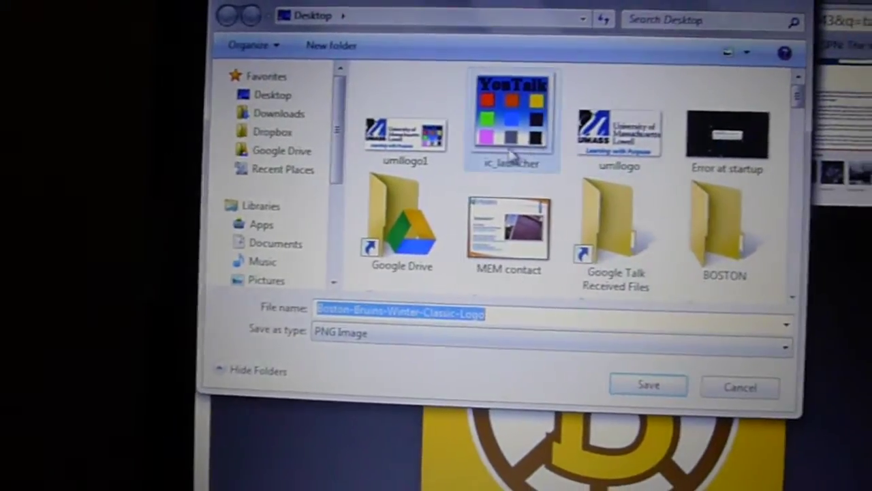
pyautogui.click(273, 115)
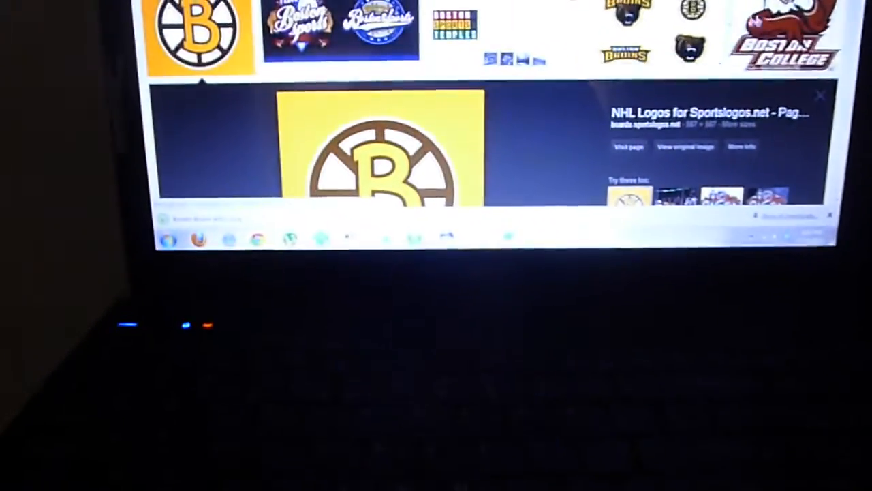
# Save the Boston College eagle logo and the combined four-team logo, the latter named bean
pyautogui.click(784, 35)
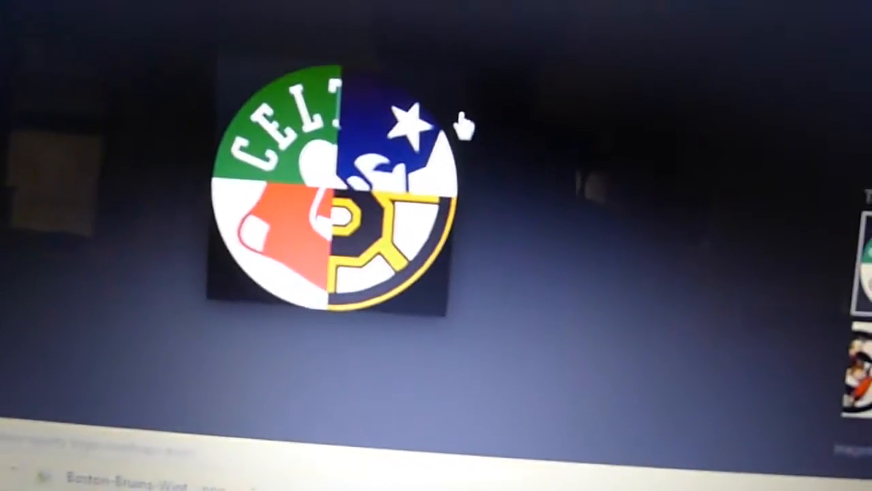
pyautogui.rightClick(383, 102)
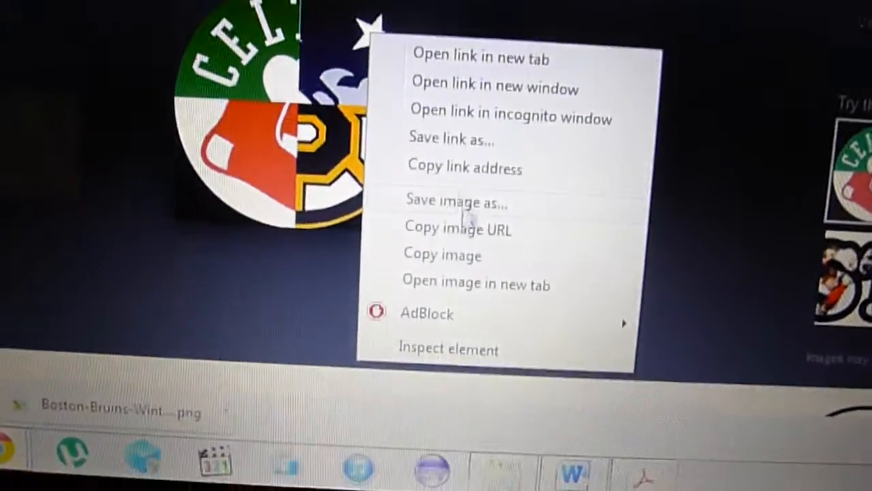
pyautogui.click(464, 204)
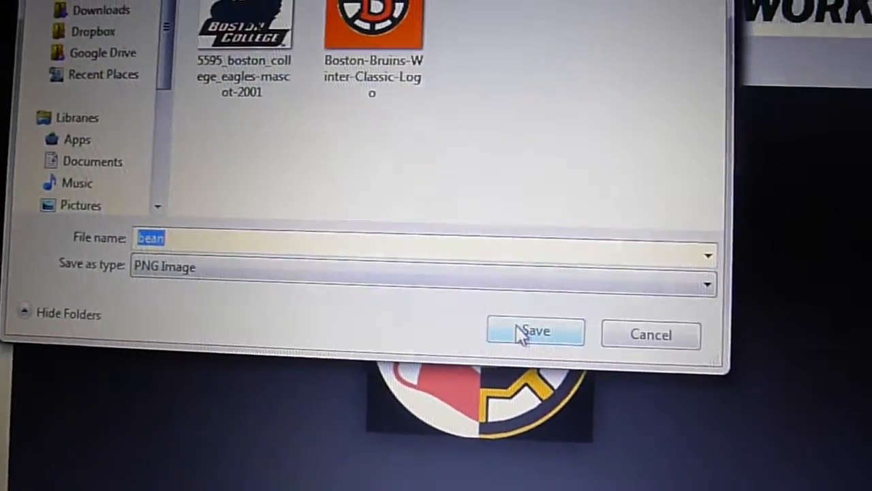
pyautogui.click(516, 326)
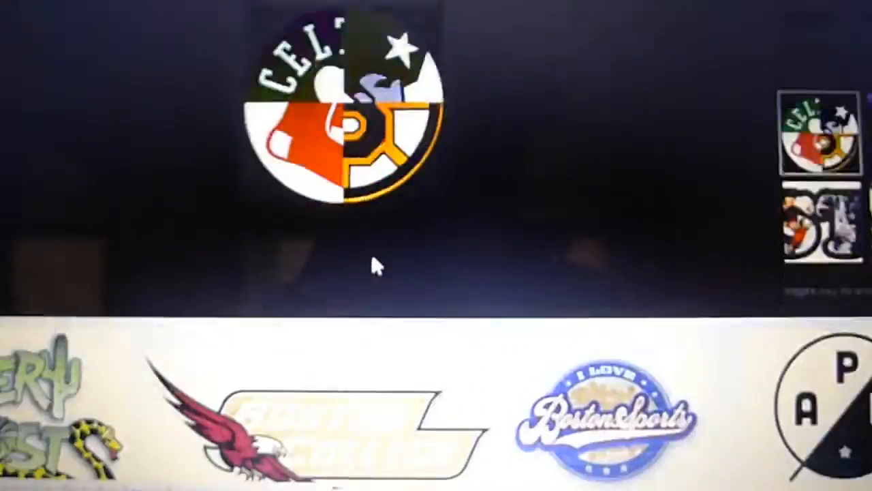
pyautogui.scroll(-2, 374, 249)
pyautogui.scroll(-2, 374, 249)
pyautogui.scroll(-3, 368, 242)
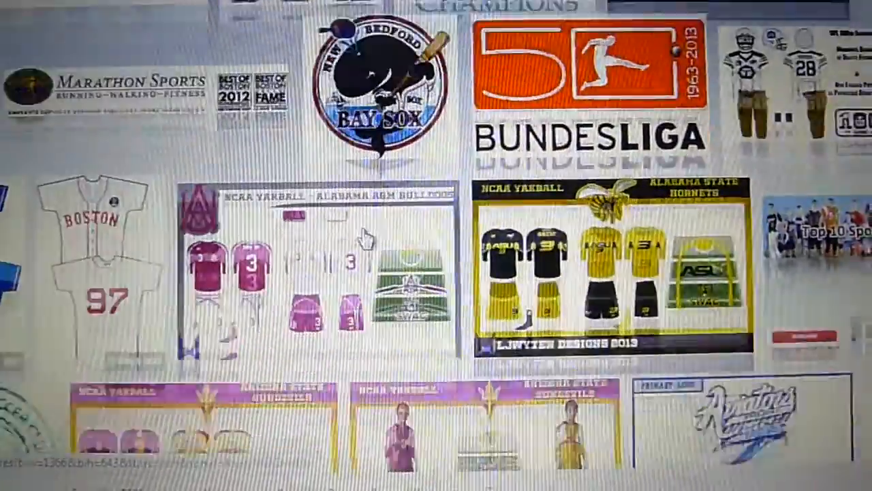
pyautogui.scroll(-3, 364, 235)
pyautogui.scroll(-5, 357, 227)
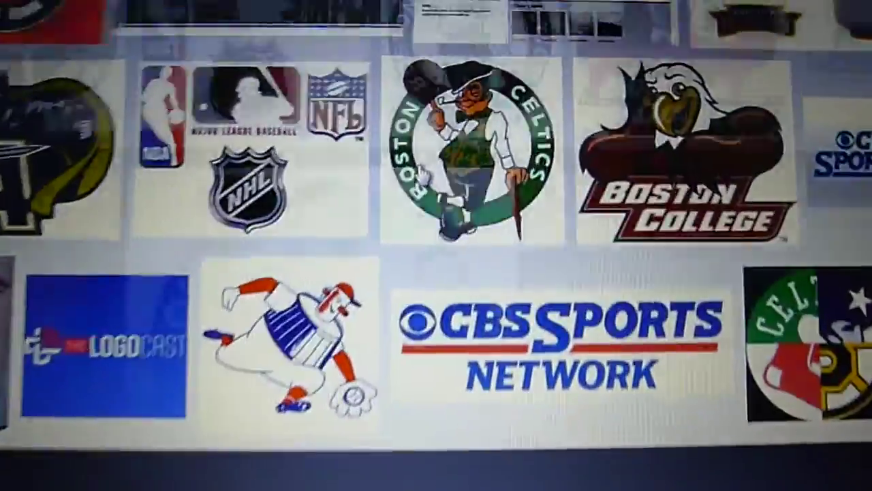
# Save the Celtics logo as BostonCelticsLogo
pyautogui.click(419, 84)
pyautogui.scroll(-3, 436, 205)
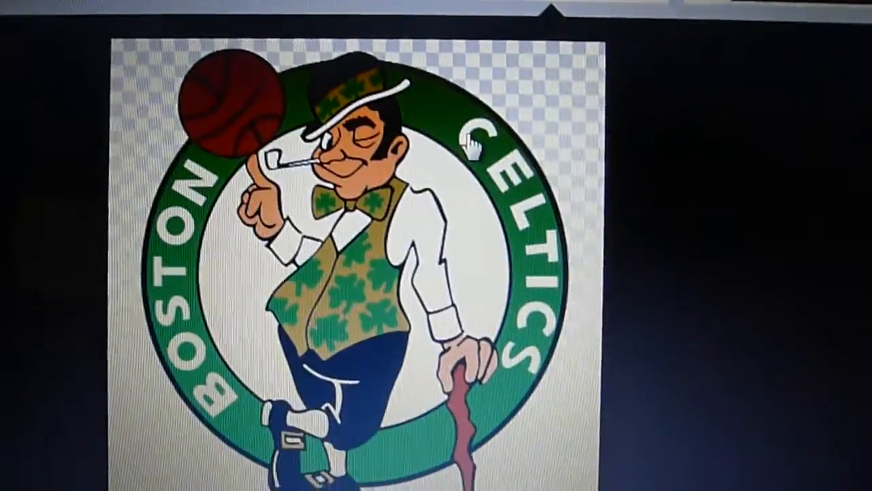
pyautogui.rightClick(445, 139)
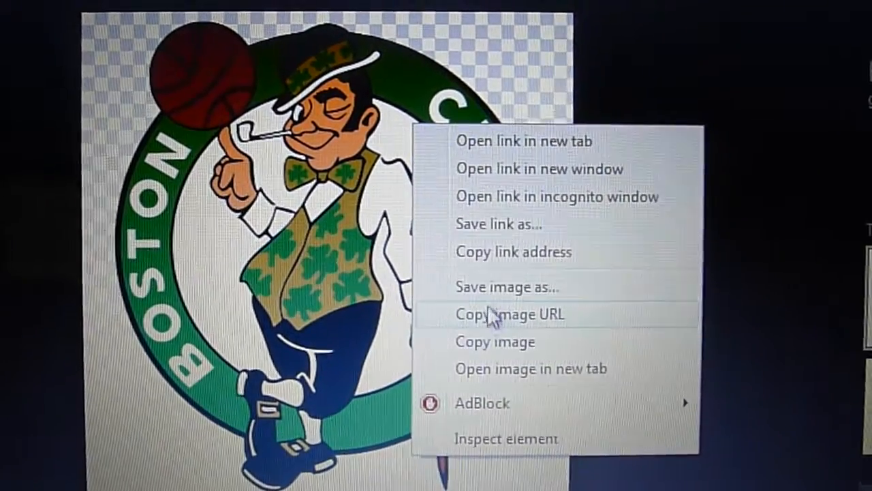
pyautogui.click(482, 282)
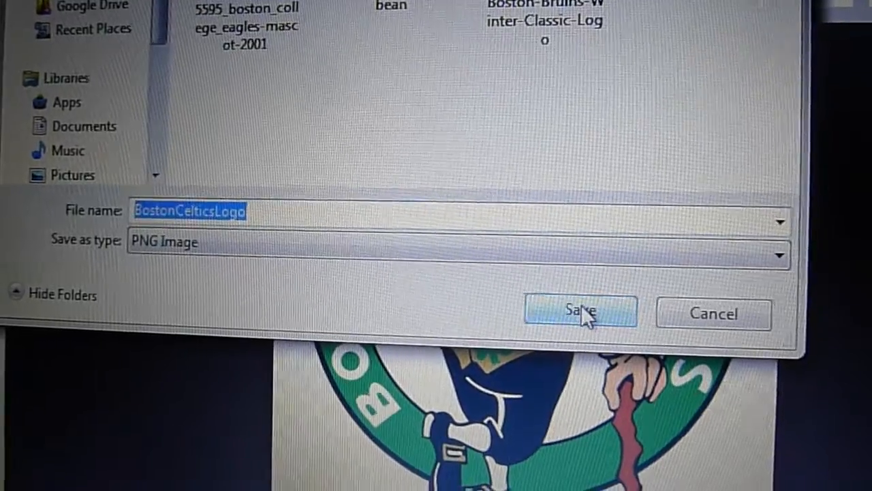
pyautogui.click(403, 267)
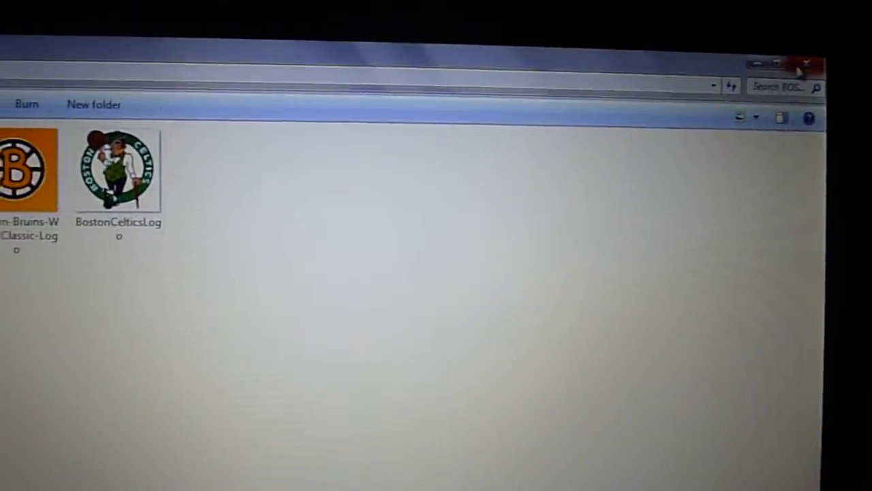
# Close the Explorer window of saved logos, leaving the desktop showing
pyautogui.click(805, 64)
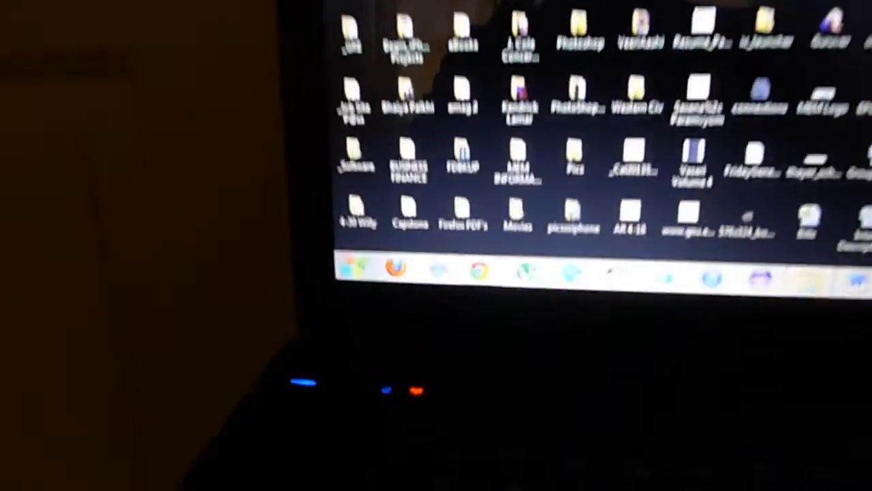
# Send the BOSTON desktop folder to the 4GB SD CARD (F:) via Start > Computer
pyautogui.press('super')
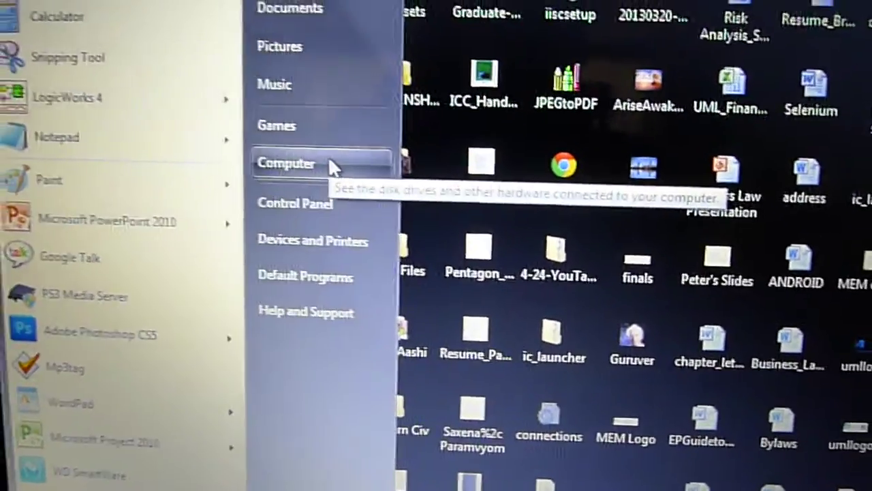
pyautogui.click(334, 168)
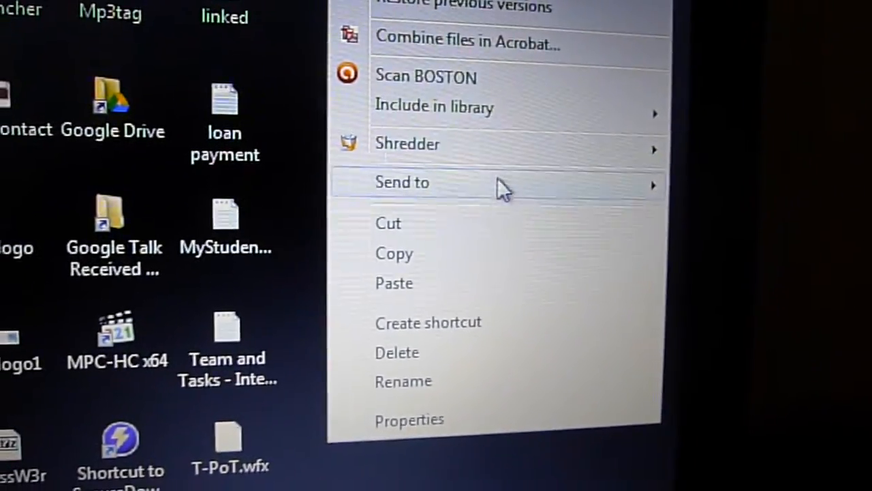
pyautogui.moveTo(706, 61)
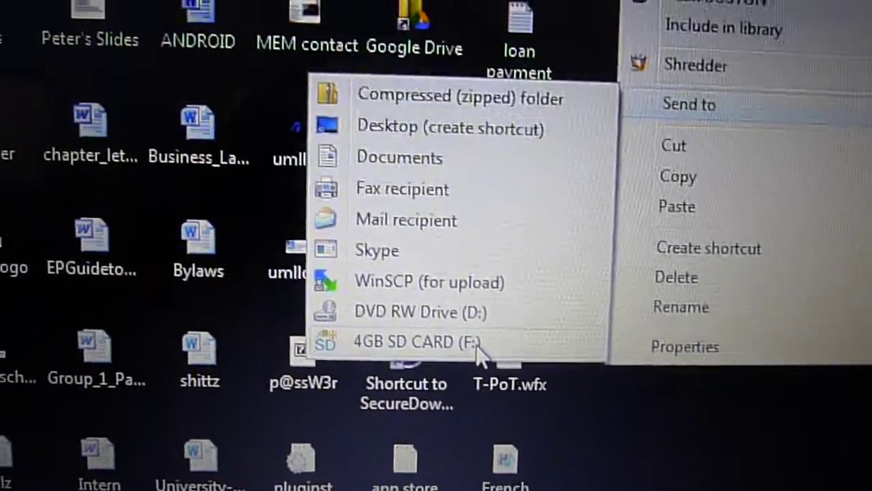
pyautogui.click(417, 341)
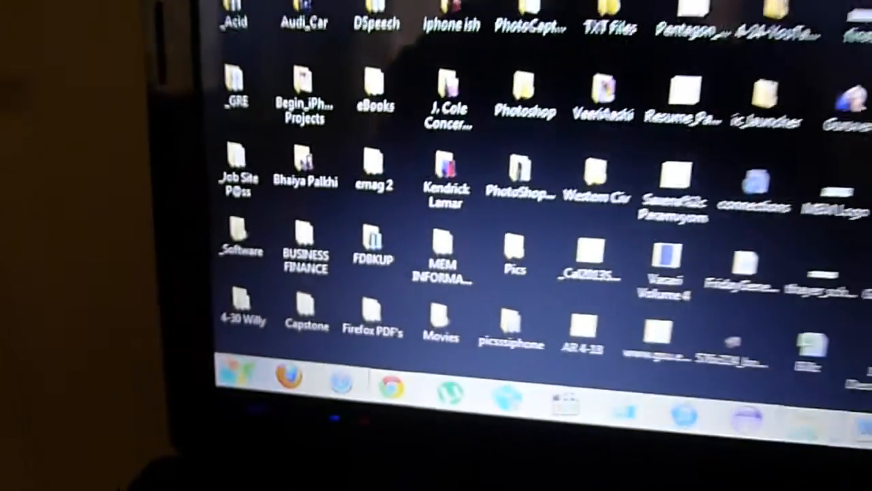
pyautogui.press('super')
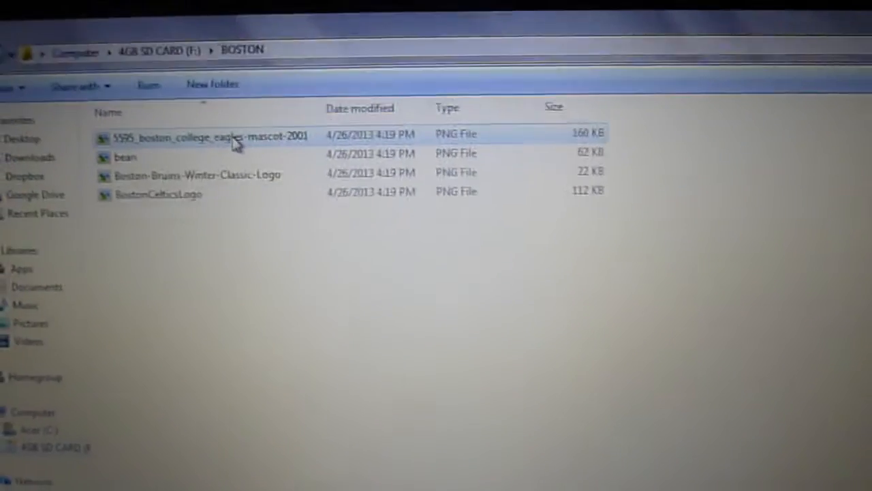
# Return from the BOSTON folder to the SD card's top level after reviewing the four PNGs
pyautogui.press('BackSpace')
pyautogui.press('BackSpace')
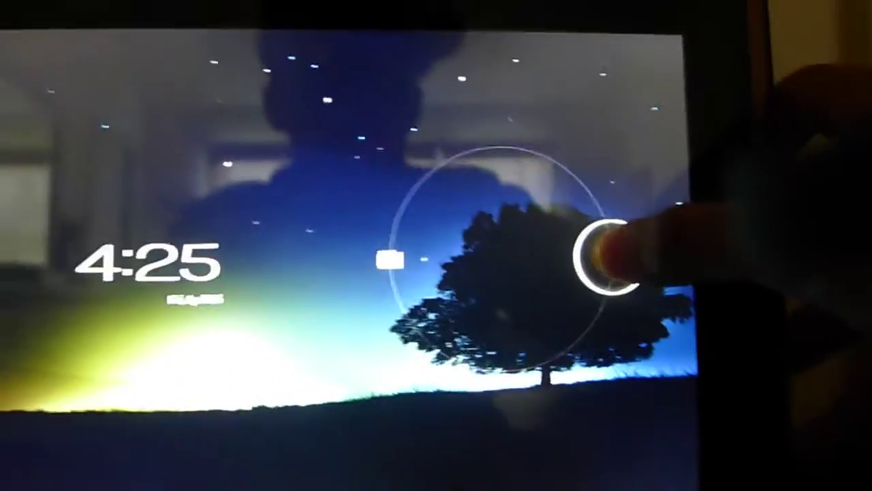
# Drag the lock handle to the unlock target to reach the home screen
pyautogui.moveTo(722, 293); pyautogui.dragTo(722, 293)
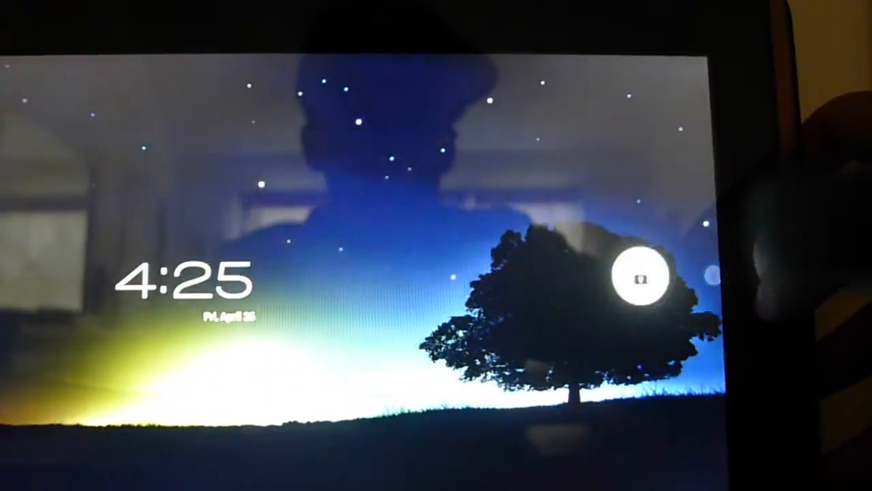
pyautogui.moveTo(641, 276); pyautogui.dragTo(712, 275)
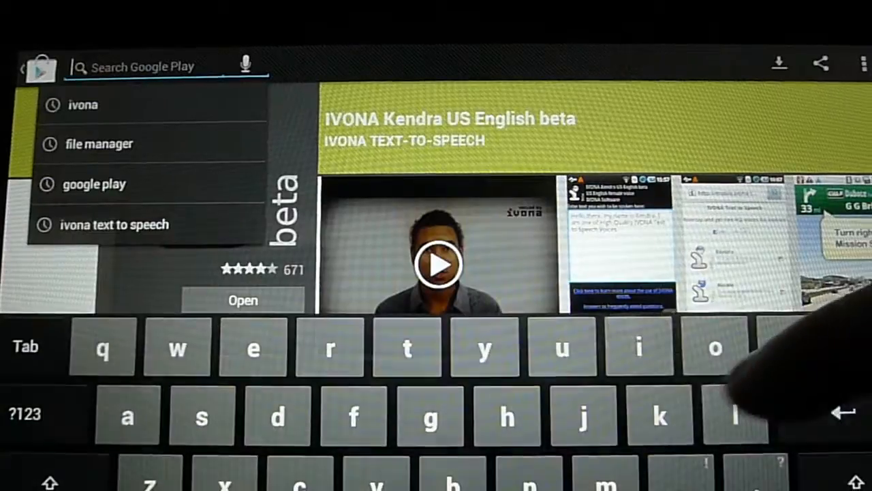
pyautogui.write('fl')
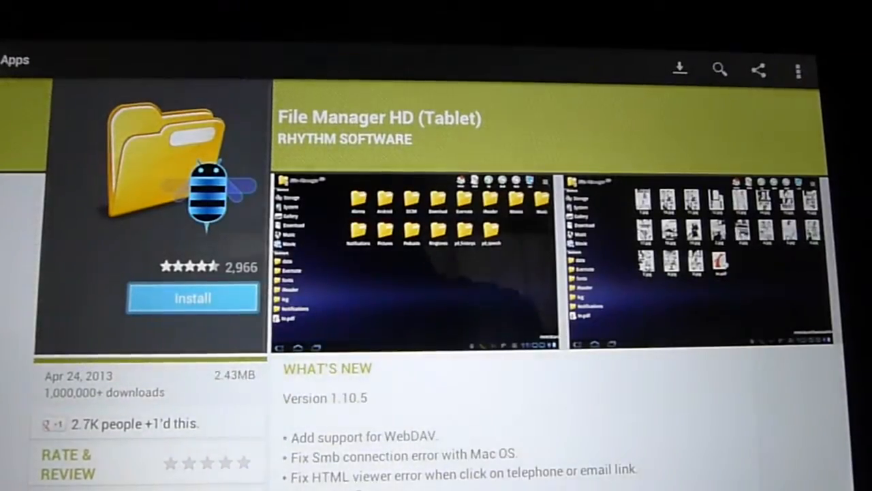
# Install File Manager HD (Tablet), accepting its permissions and downloading it
pyautogui.click(193, 298)
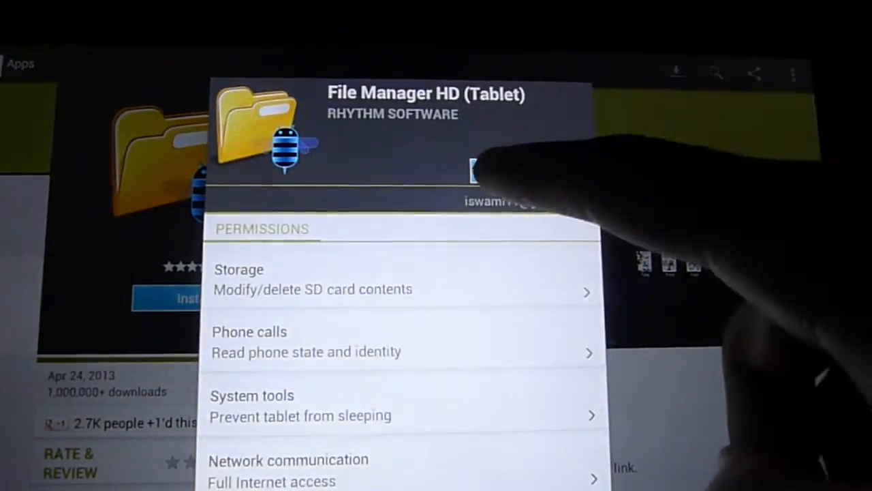
pyautogui.click(529, 172)
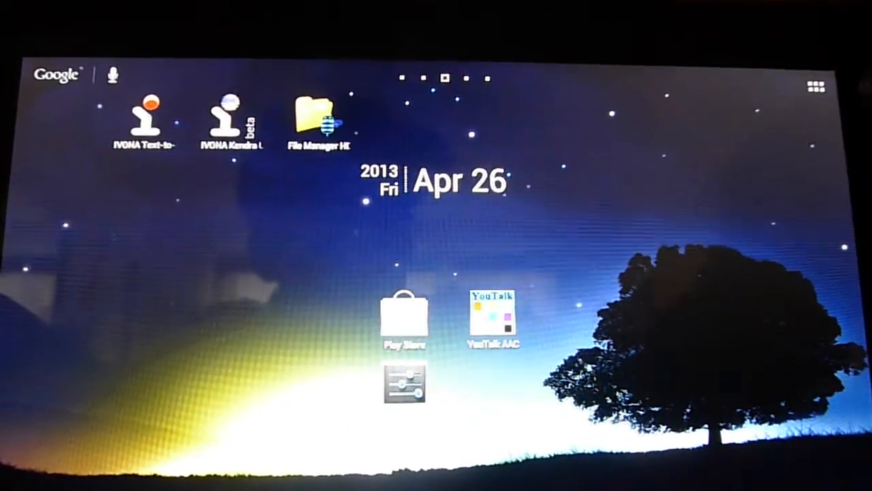
# Show the apps drawer to launch File Manager HD
pyautogui.click(817, 81)
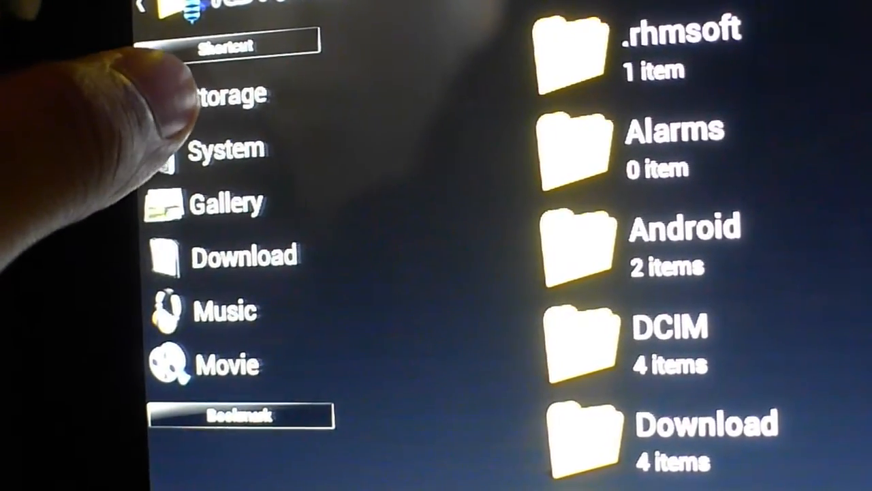
# Copy the BOSTON folder from SD card storage and go to the Gallery folder
pyautogui.click(204, 95)
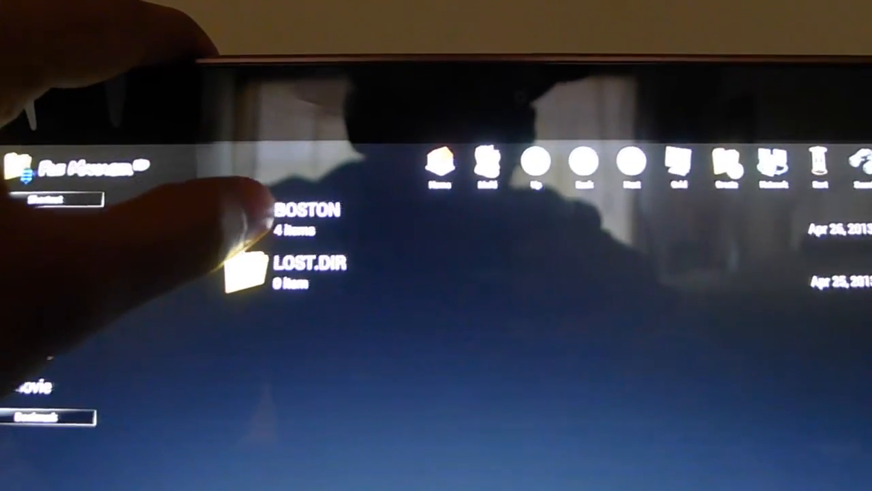
pyautogui.rightClick(259, 215)
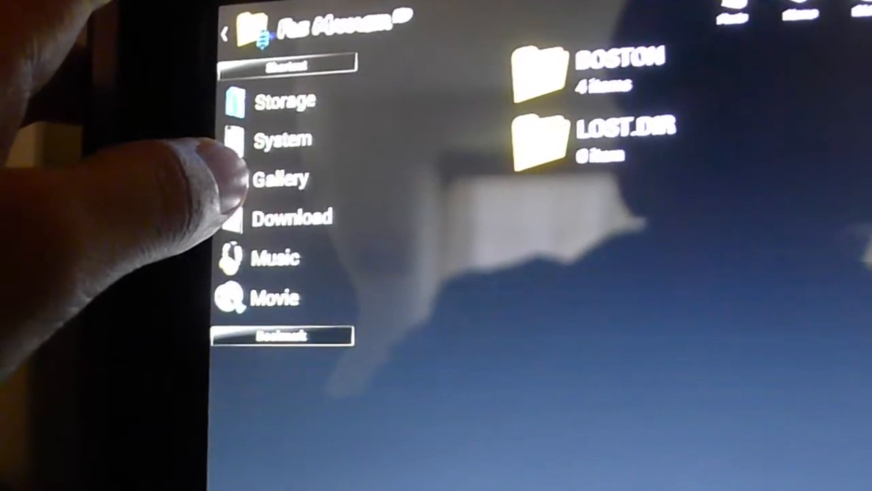
pyautogui.click(273, 162)
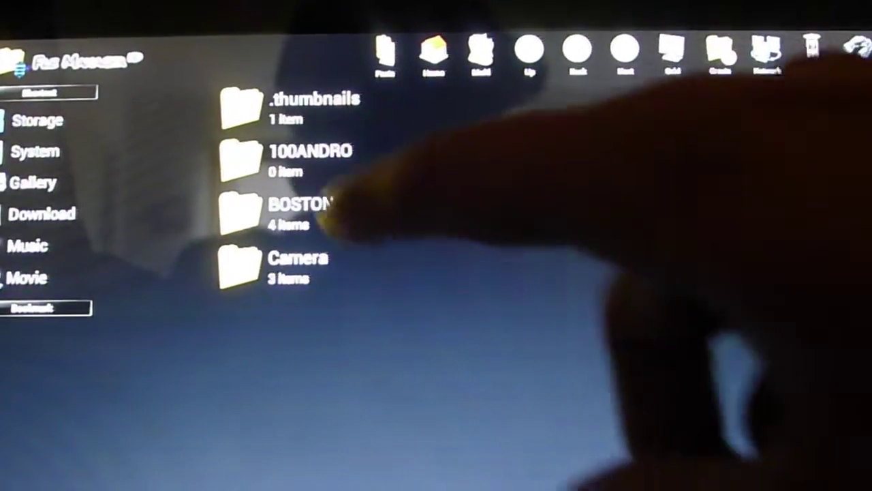
# Delete the older BOSTON folder from Gallery and confirm the deletion
pyautogui.click(354, 215)
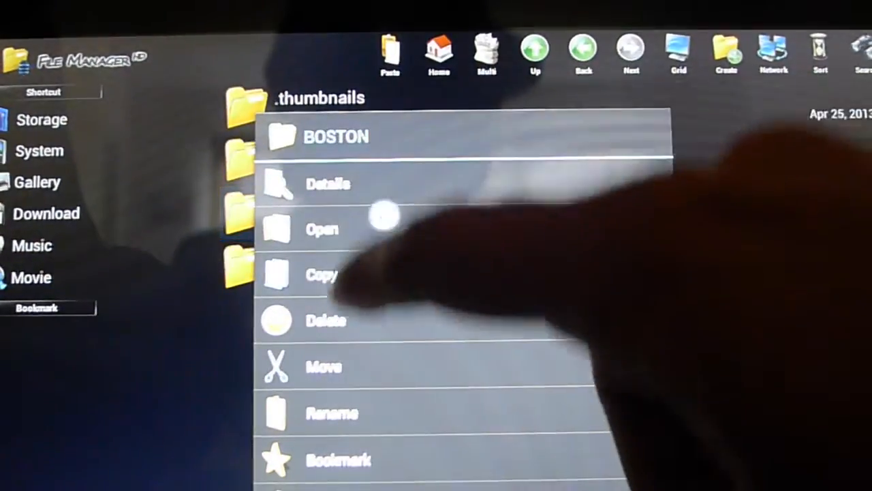
pyautogui.click(327, 318)
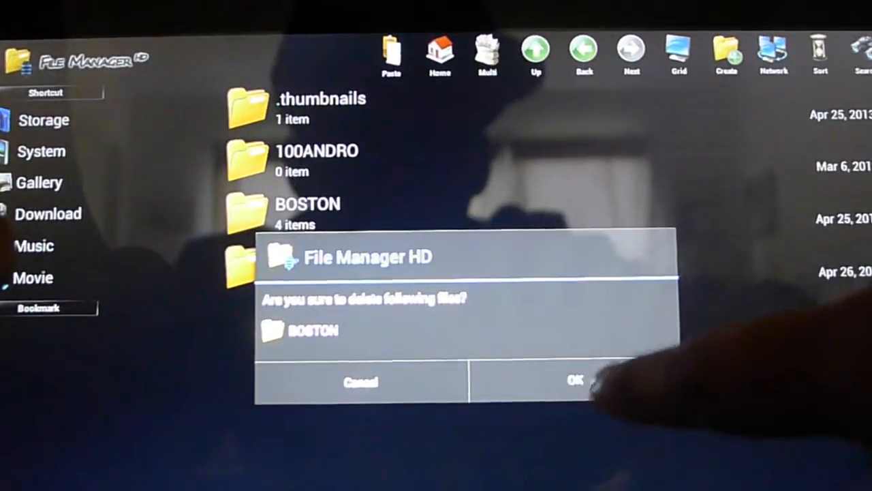
pyautogui.click(574, 379)
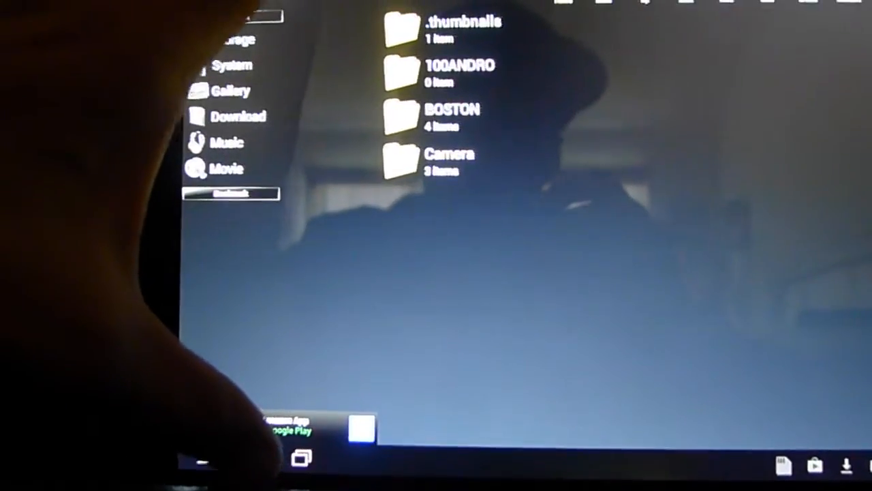
# Return home, launch YouTalk AAC and begin configuring the top-left grid tile
pyautogui.press('Home')
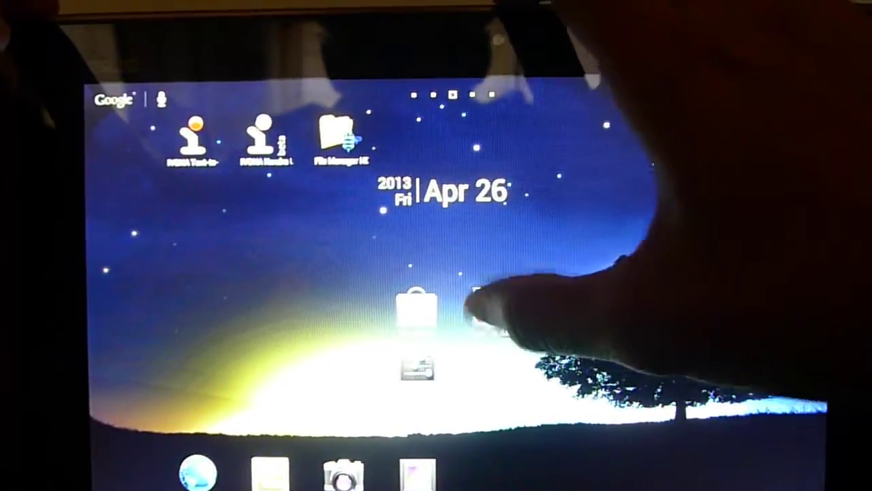
pyautogui.click(486, 306)
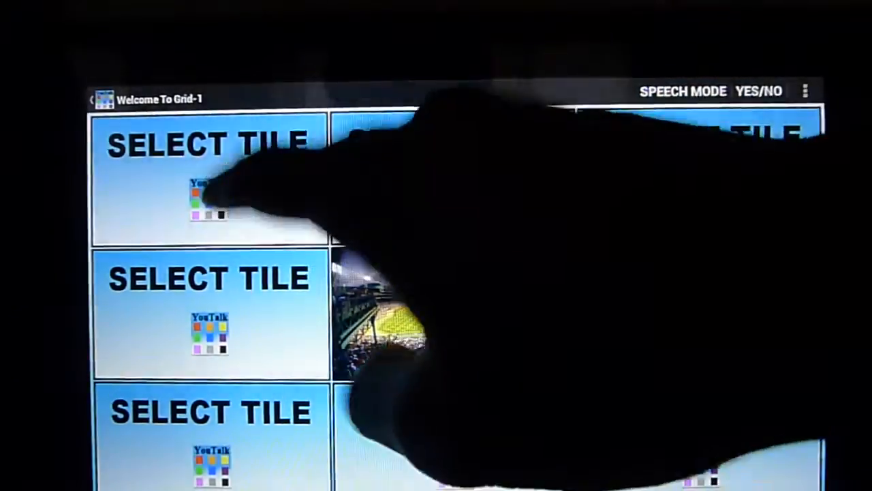
pyautogui.click(205, 171)
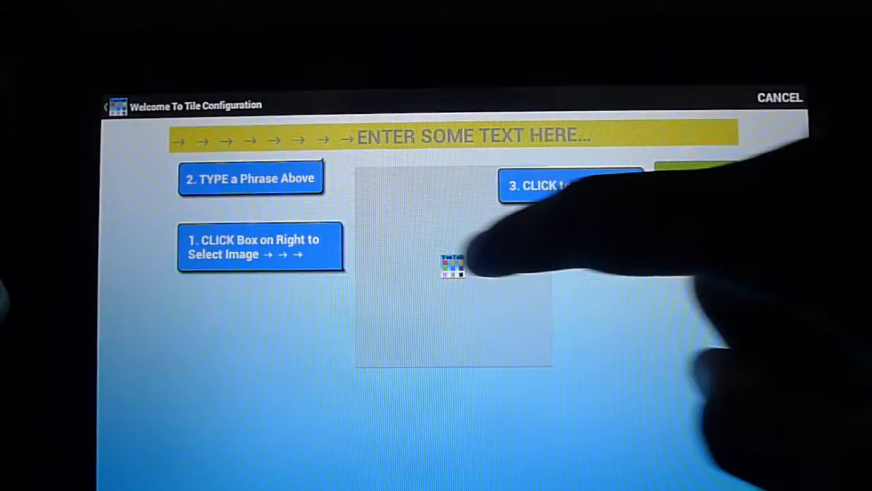
# Choose to add the tile's picture from the gallery, bringing up the photo albums
pyautogui.click(470, 252)
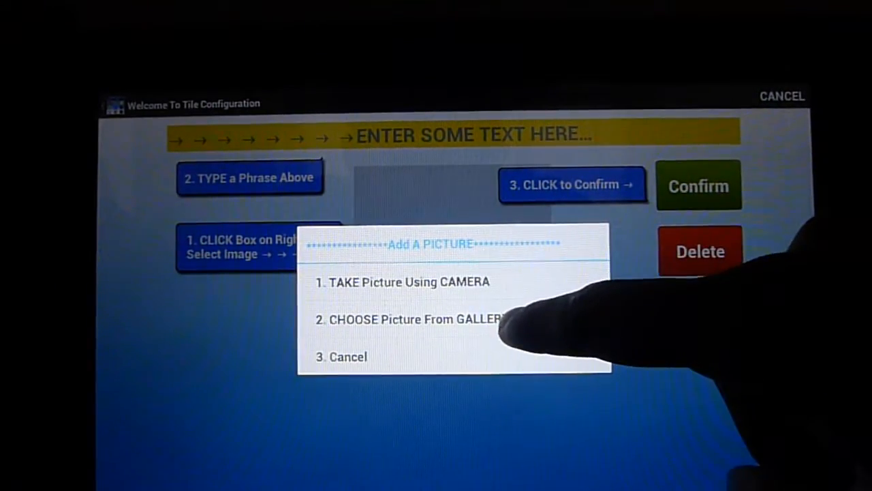
pyautogui.click(508, 319)
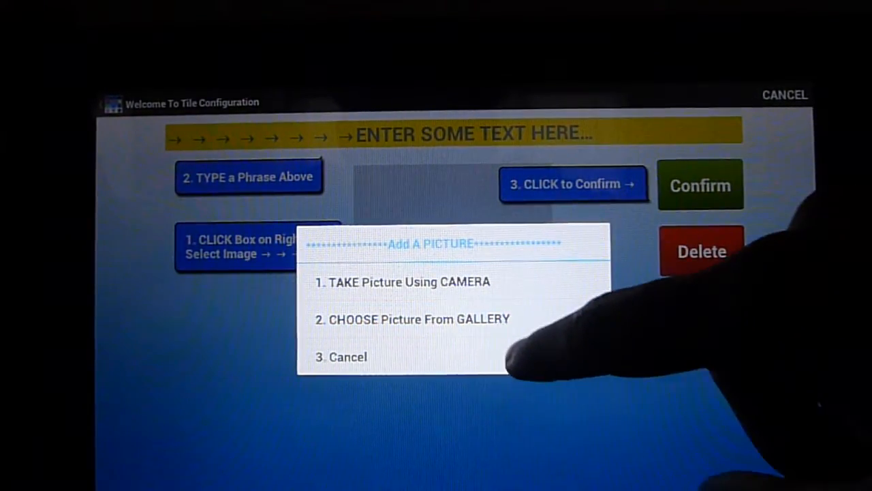
pyautogui.click(508, 319)
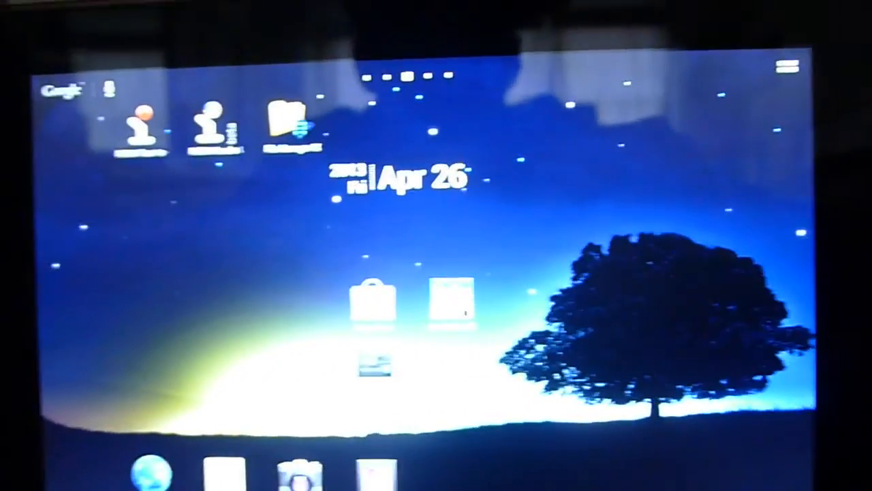
pyautogui.click(460, 306)
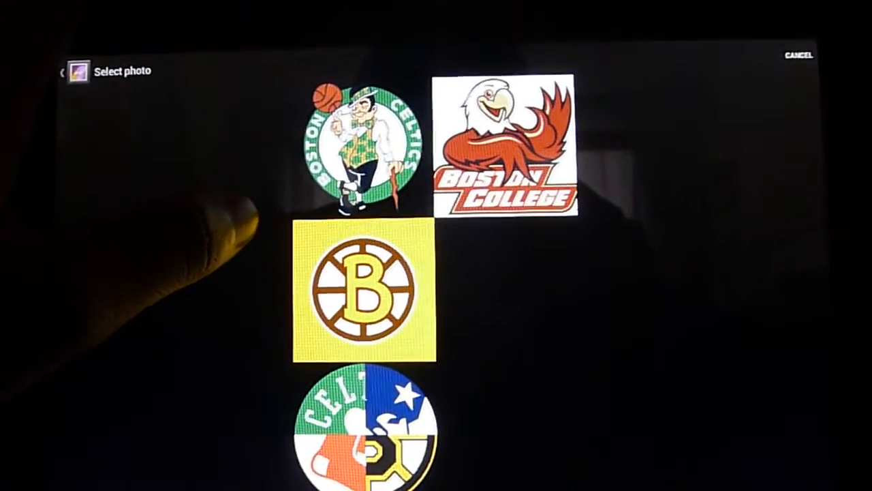
# Use the Bruins logo as the tile picture, label it 'boston' and confirm
pyautogui.click(365, 290)
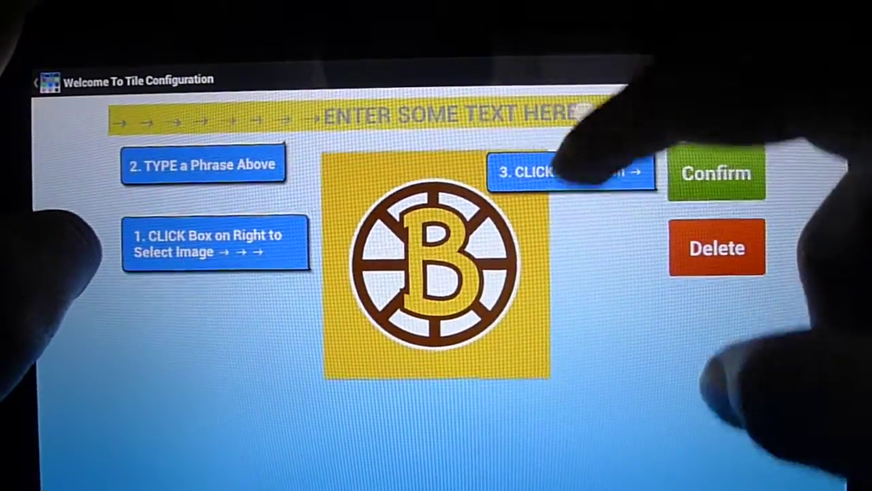
pyautogui.click(586, 116)
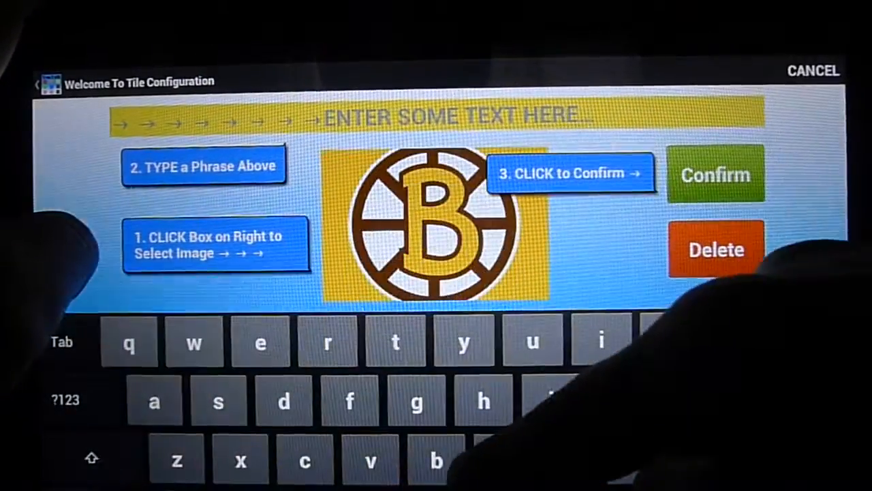
pyautogui.write('bost')
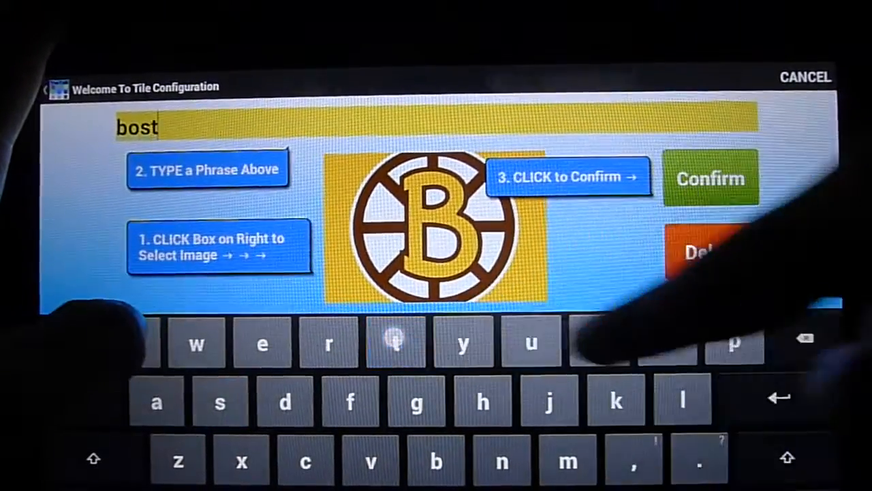
pyautogui.write('on')
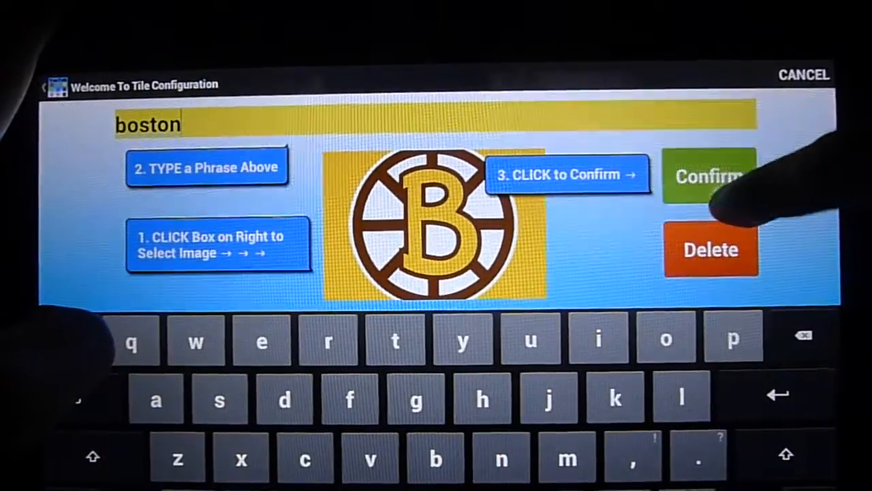
pyautogui.click(708, 176)
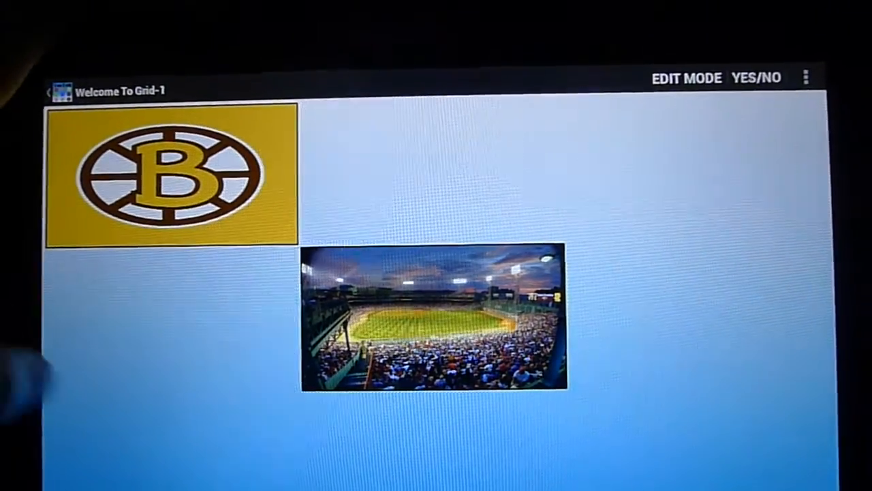
# Close Grid-1 and return to the Android home screen
pyautogui.click(61, 477)
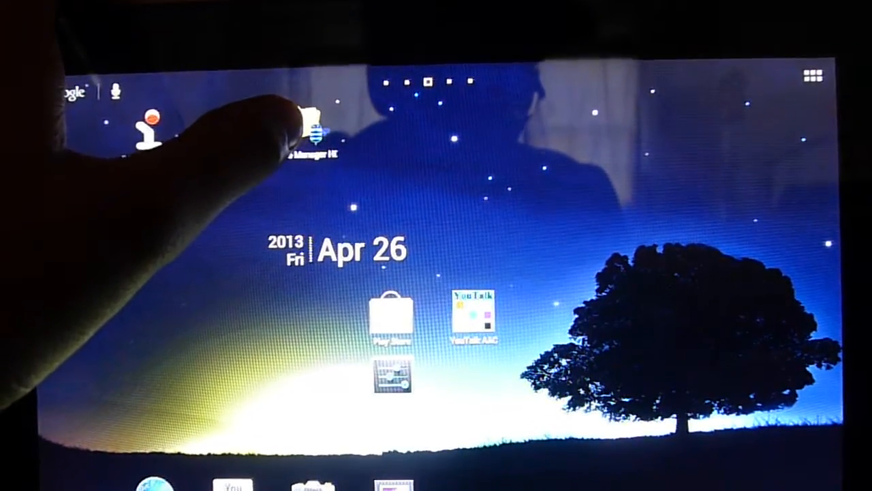
pyautogui.click(313, 130)
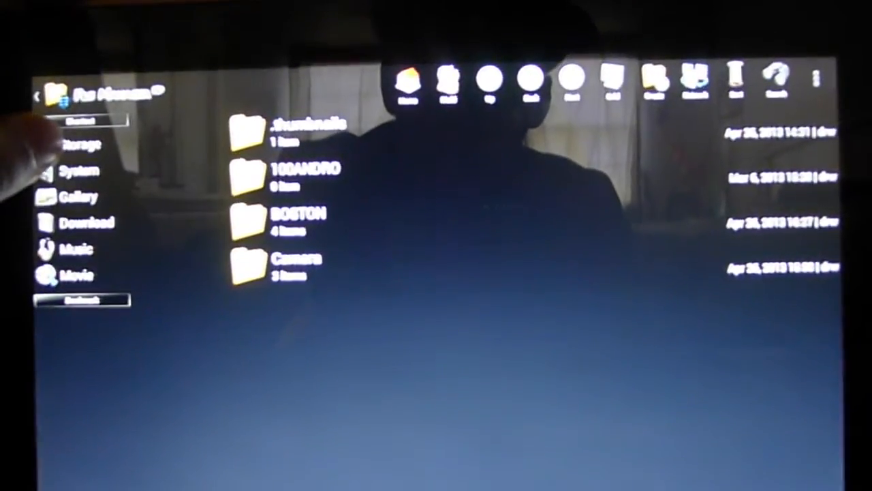
pyautogui.click(41, 145)
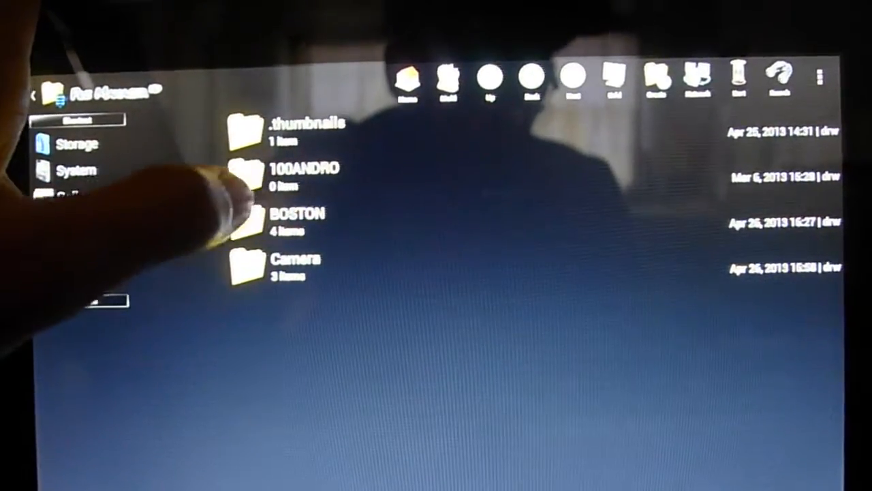
pyautogui.click(245, 221)
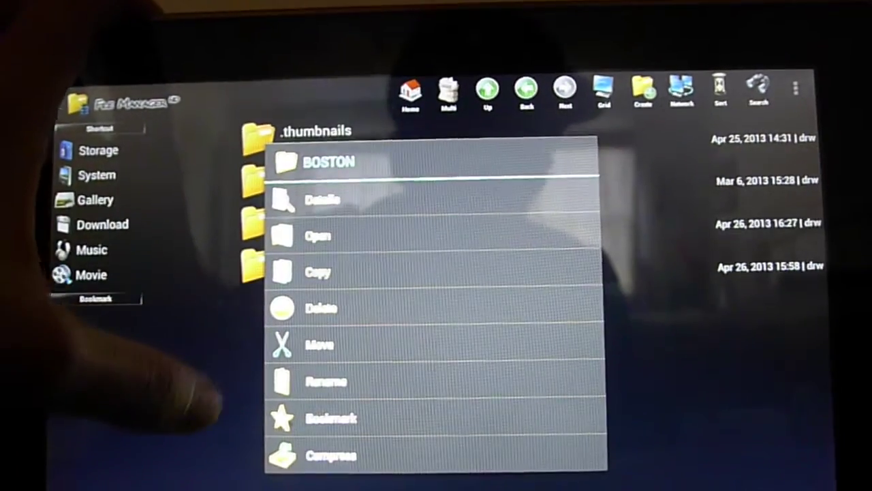
pyautogui.click(170, 382)
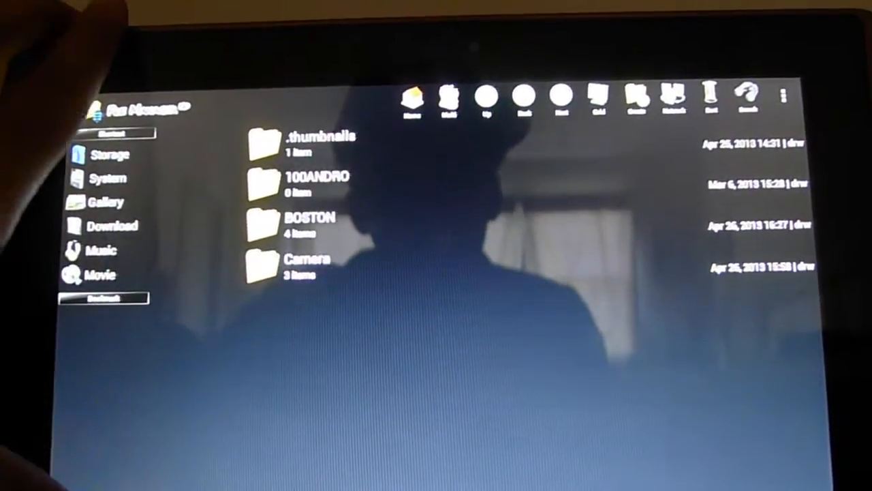
pyautogui.press('Escape')
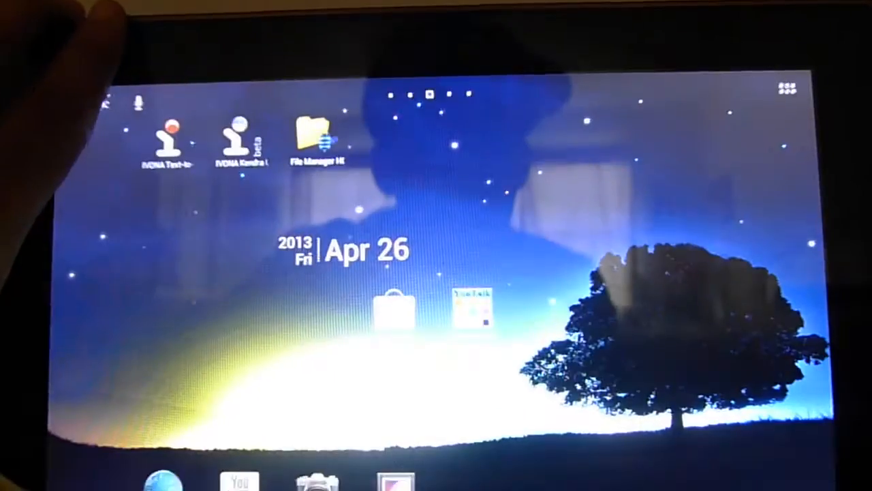